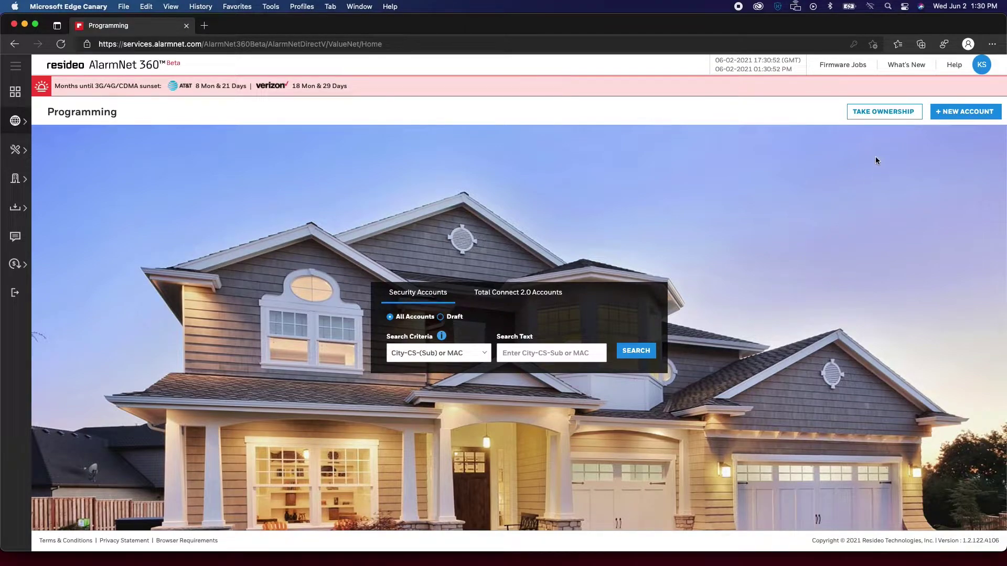
# Step: Start a new Other Communicators account with LTEM-PA or LTEM-PV as the communicator type
pyautogui.click(940, 116)
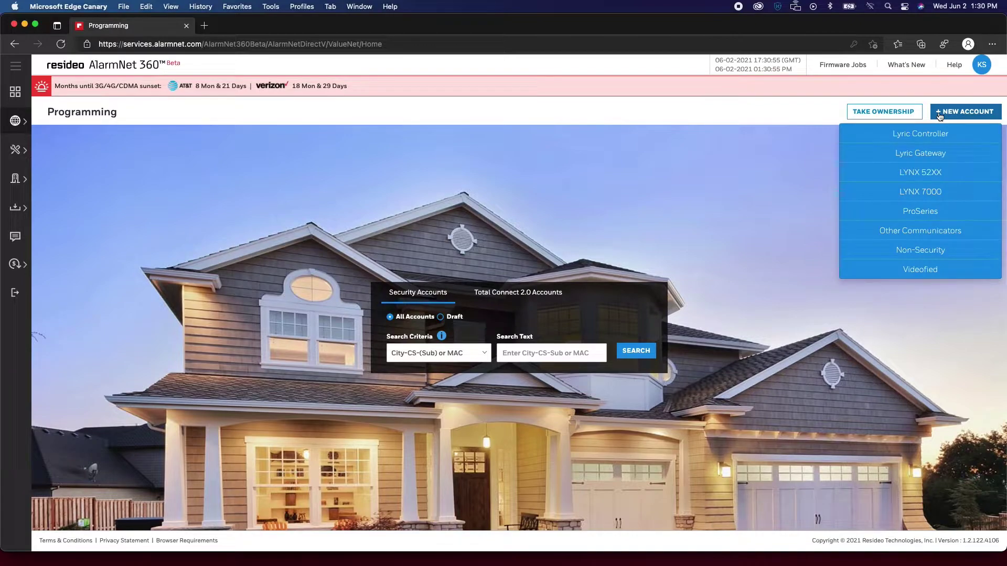
pyautogui.click(971, 233)
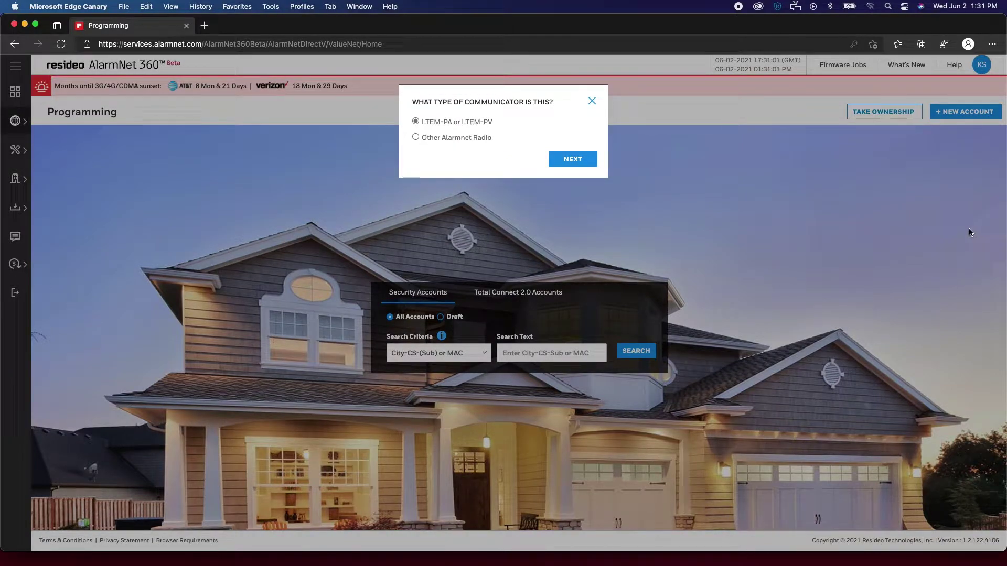
pyautogui.click(594, 160)
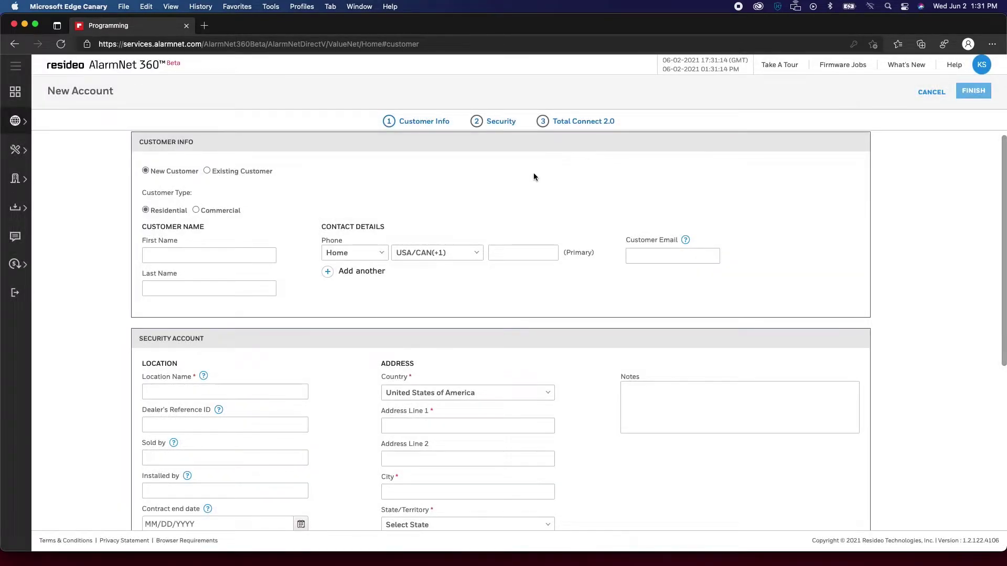
# Step: Enter the customer's first and last name and the location name 'Studio LTE'
pyautogui.click(231, 255)
pyautogui.write('LTEM')
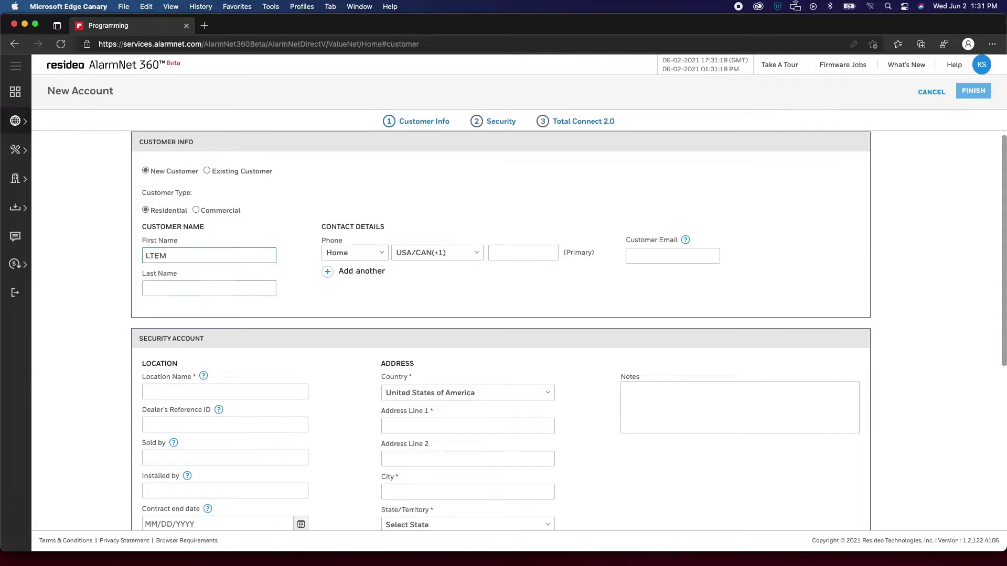
pyautogui.press('Tab')
pyautogui.write('PV')
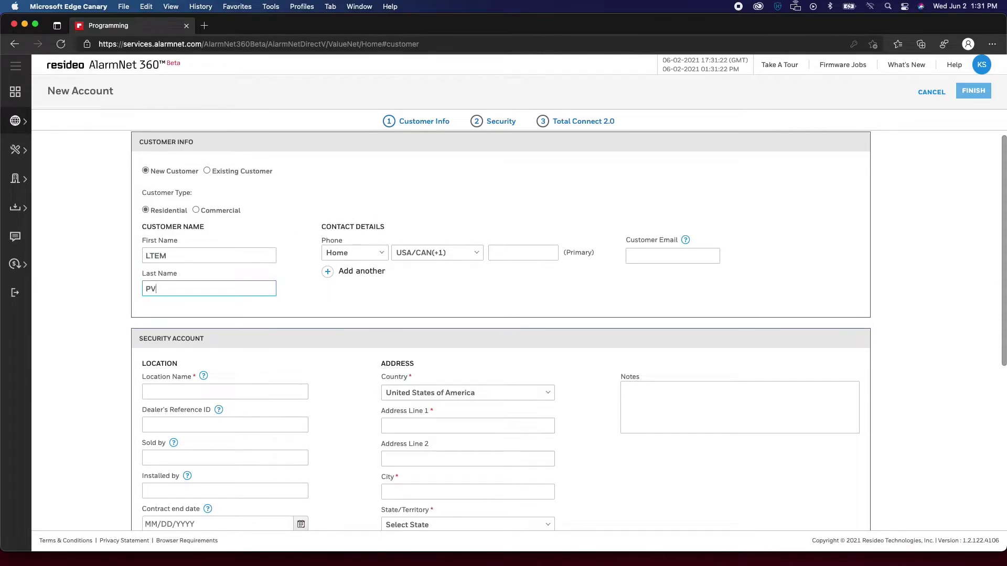
pyautogui.click(245, 388)
pyautogui.write('Studio LTE')
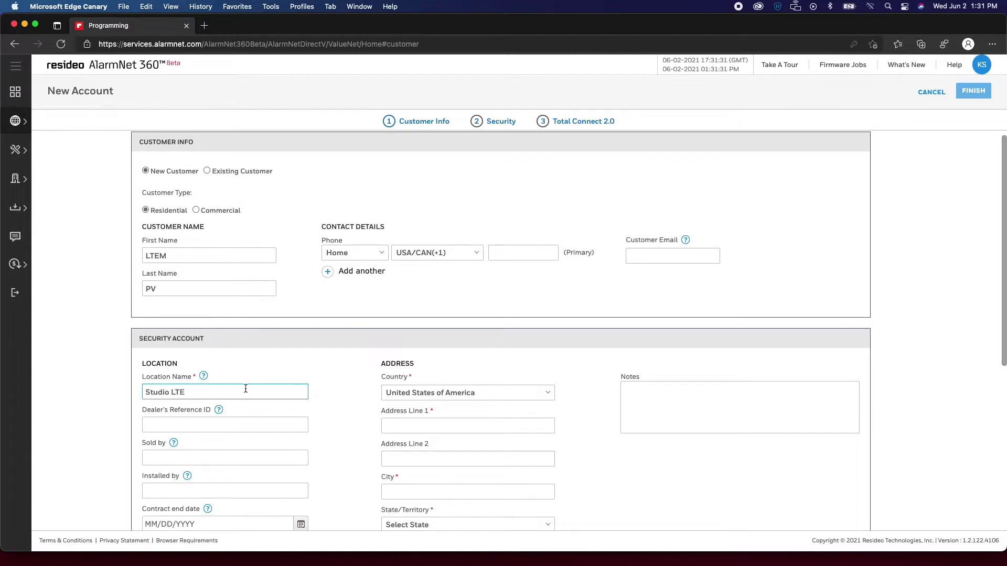
# Step: Fill in the customer's street address, city, state and ZIP code
pyautogui.scroll(-3, 245, 389)
pyautogui.click(454, 337)
pyautogui.write('2700 Blankenbake')
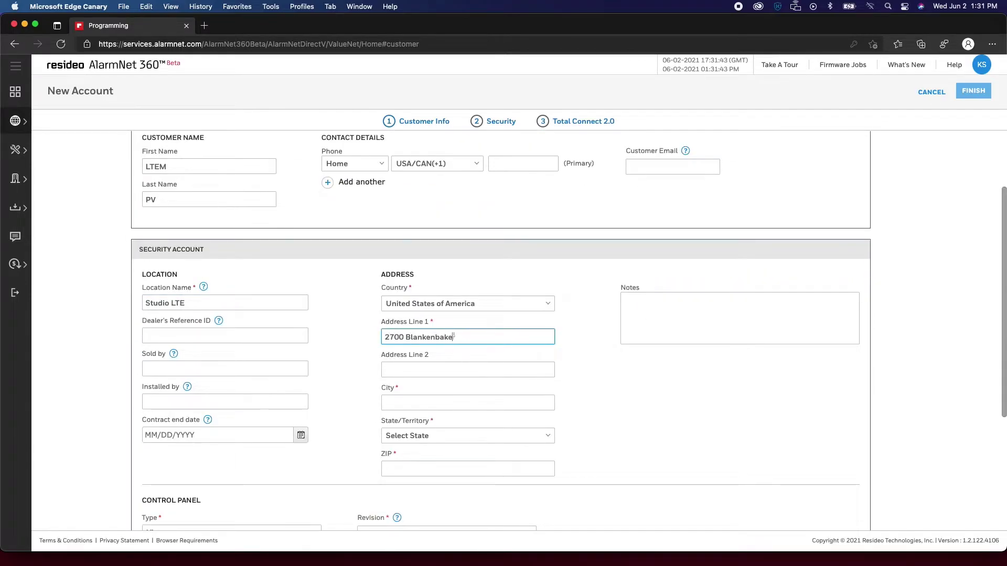
pyautogui.write('r Parkway')
pyautogui.press('Tab')
pyautogui.write('Louisville')
pyautogui.press('Tab')
pyautogui.write('Kentucky')
pyautogui.press('Tab')
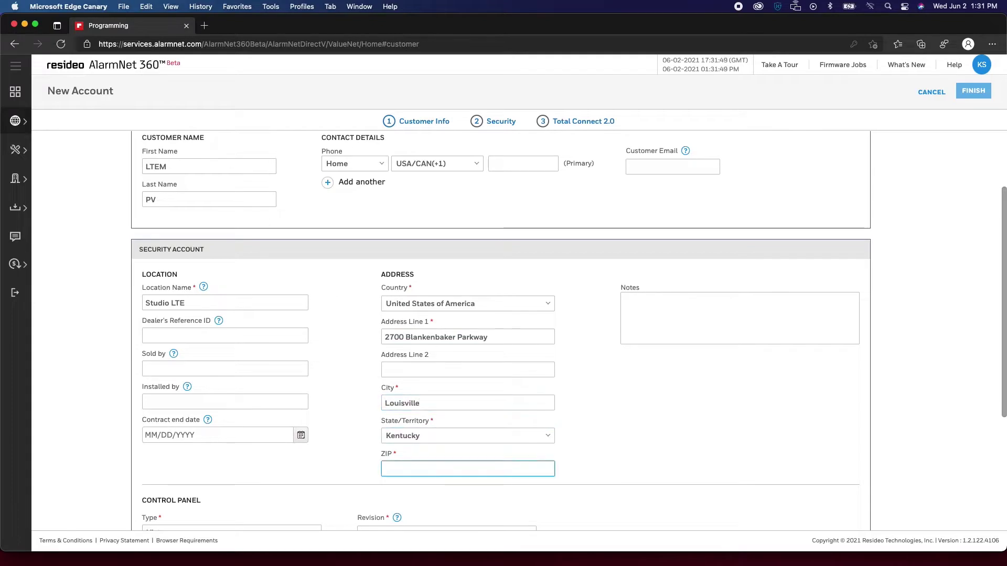
pyautogui.write('40299')
# Step: Set the control panel to Vista-20P, revision Rev 10
pyautogui.scroll(-5, 342, 329)
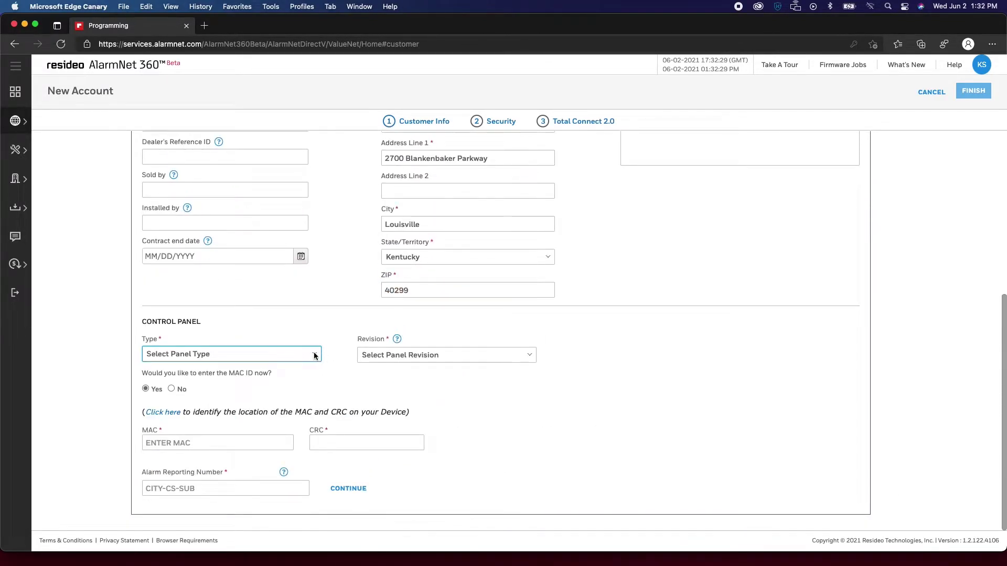
pyautogui.click(316, 355)
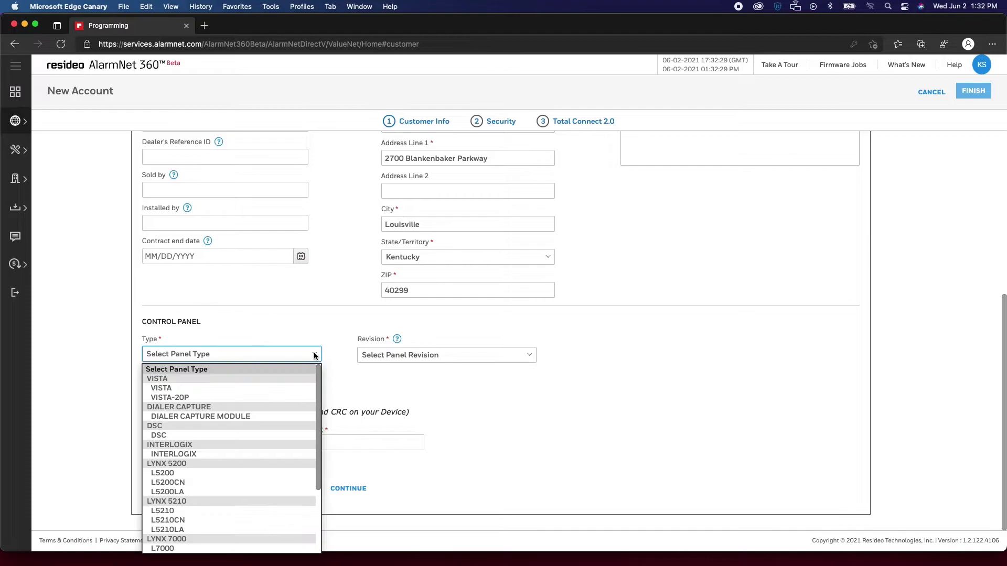
pyautogui.click(299, 398)
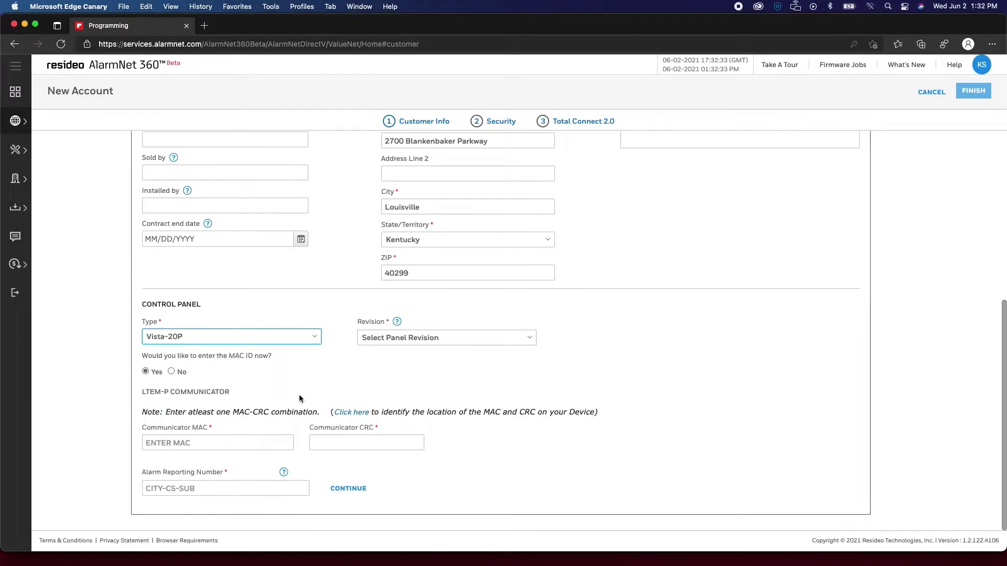
pyautogui.click(529, 343)
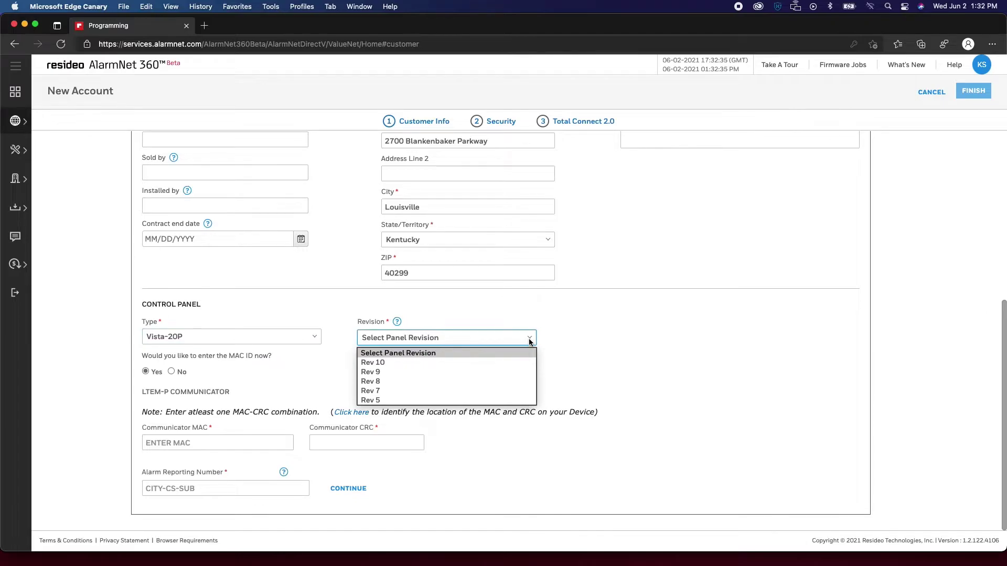
pyautogui.click(482, 361)
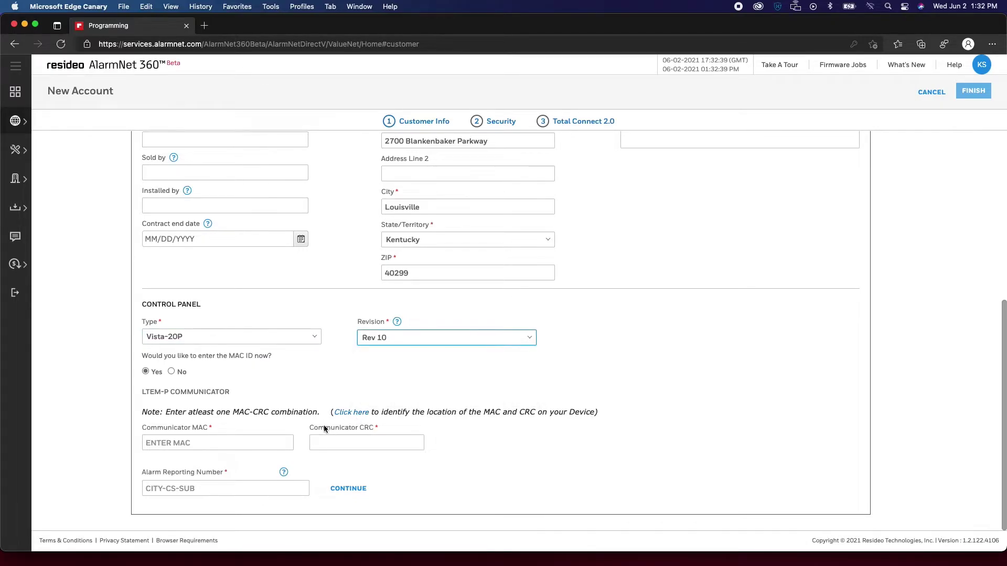
pyautogui.click(258, 438)
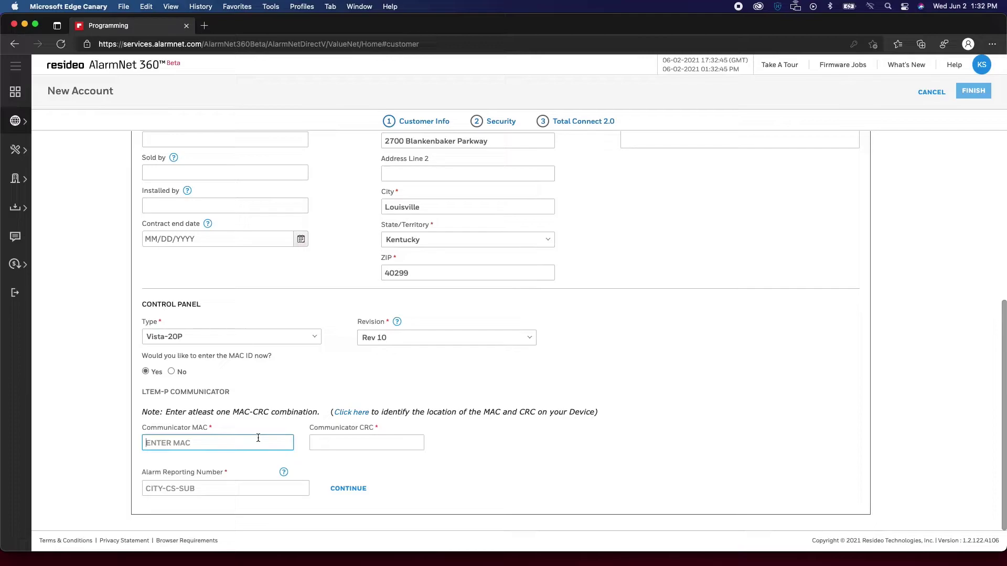
pyautogui.write('B82CA0DDEE28')
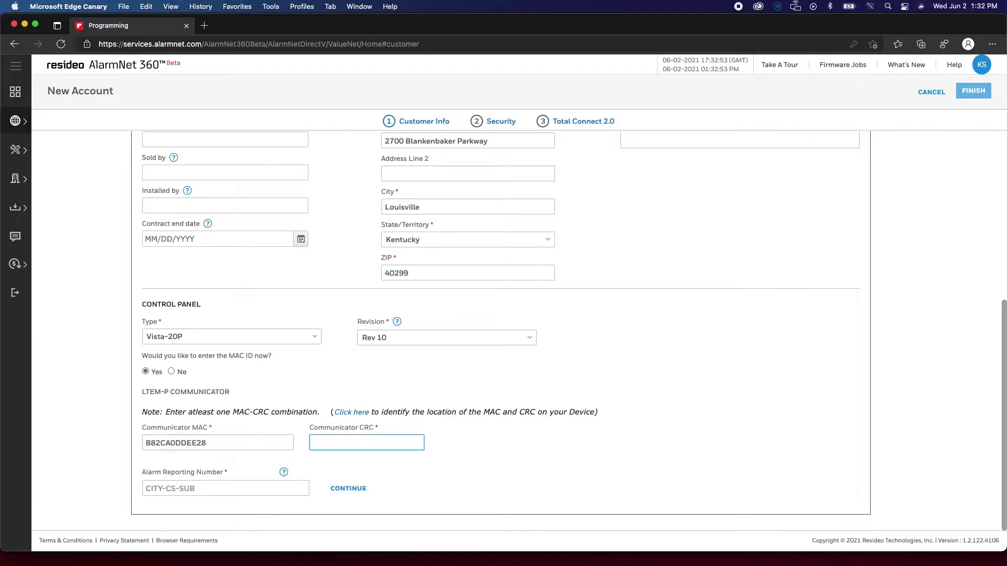
pyautogui.write('2891')
pyautogui.press('Tab')
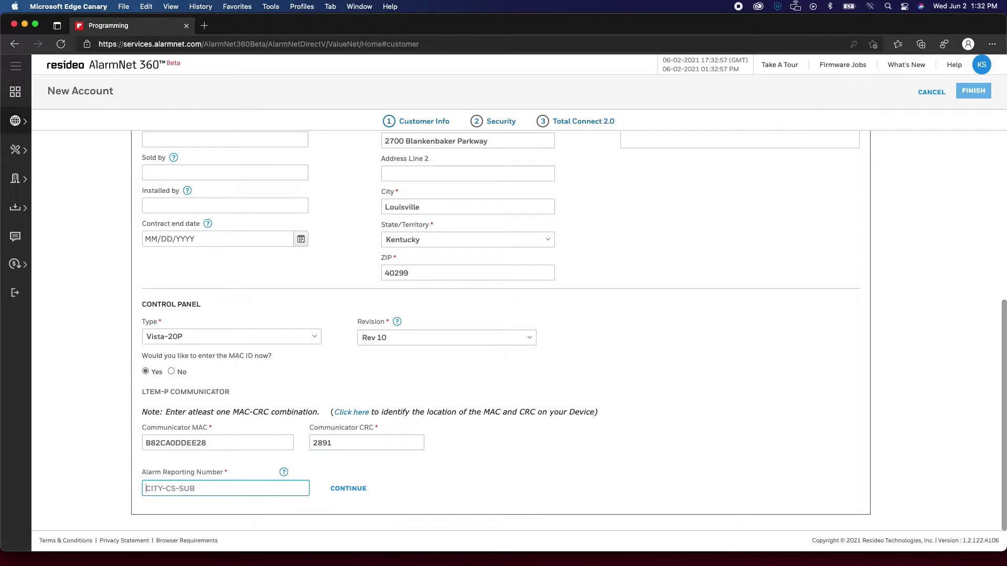
pyautogui.write('16-17-0020')
# Step: Verify the LTEM-PV communicator, choose the Smart Home package, and finish creating the accounts
pyautogui.click(354, 487)
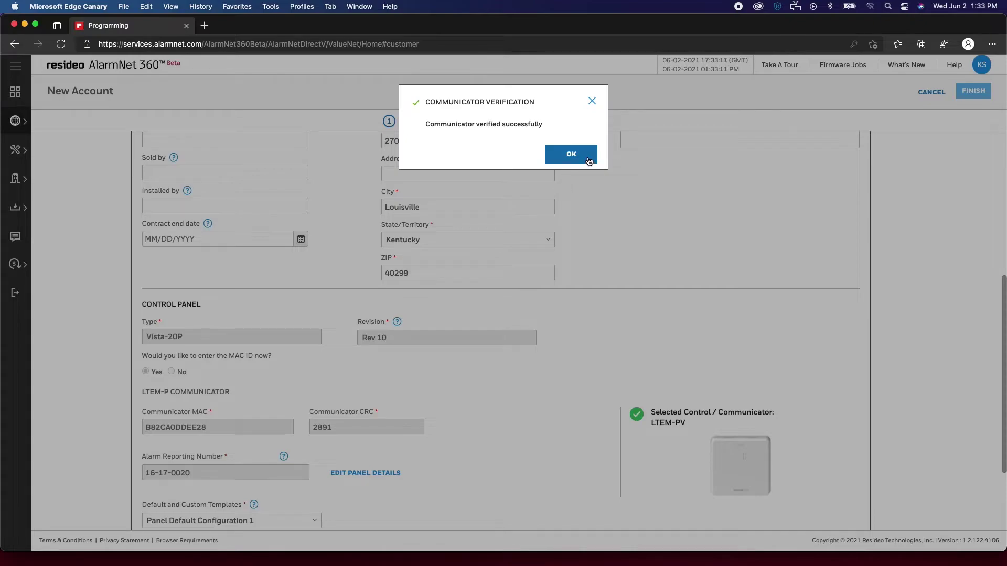
pyautogui.click(571, 154)
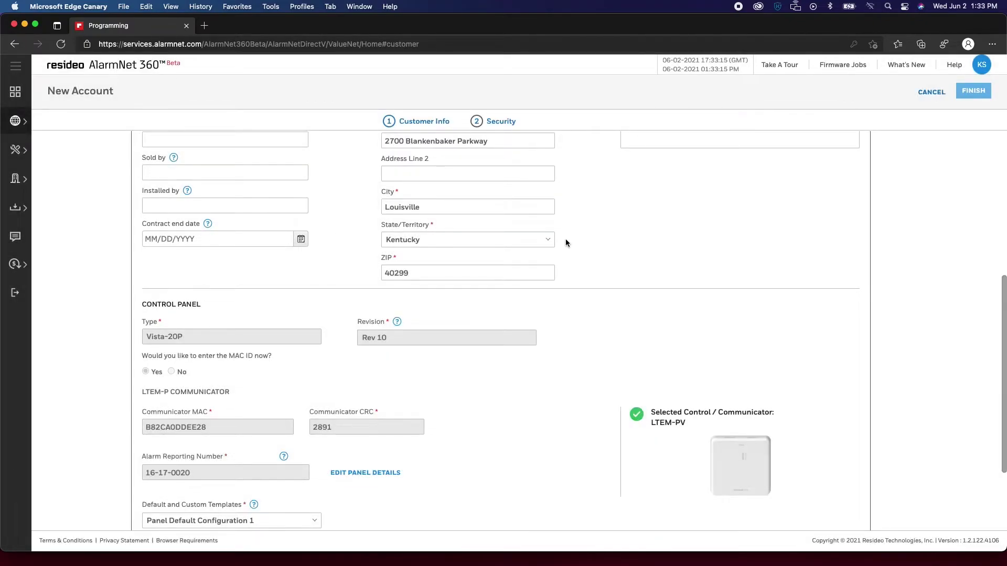
pyautogui.scroll(-3, 476, 423)
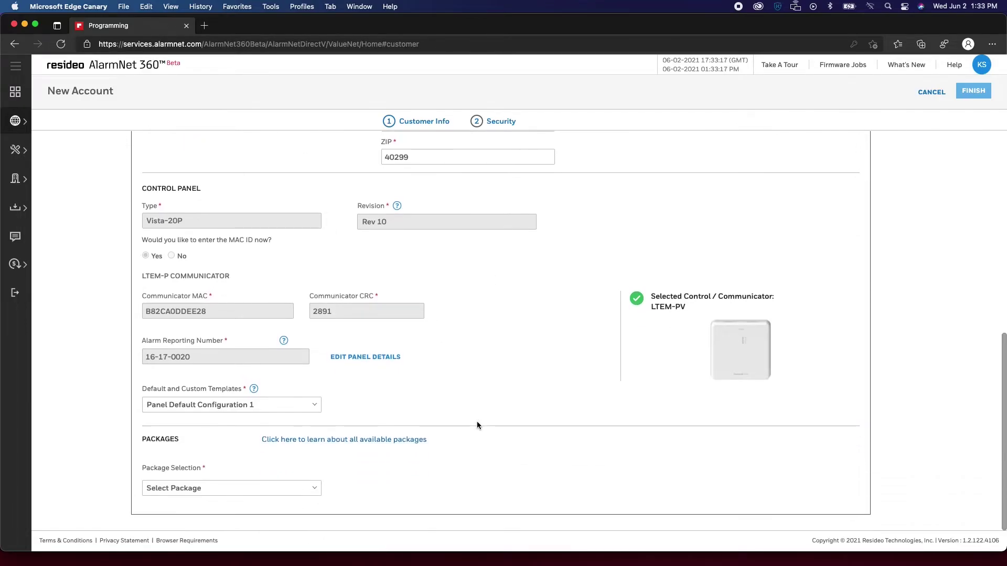
pyautogui.click(317, 490)
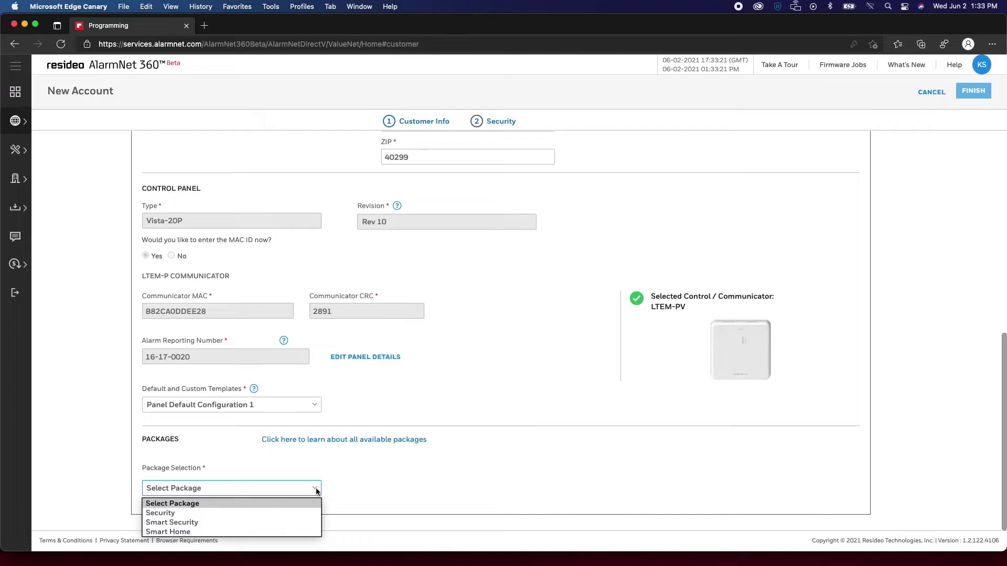
pyautogui.click(306, 532)
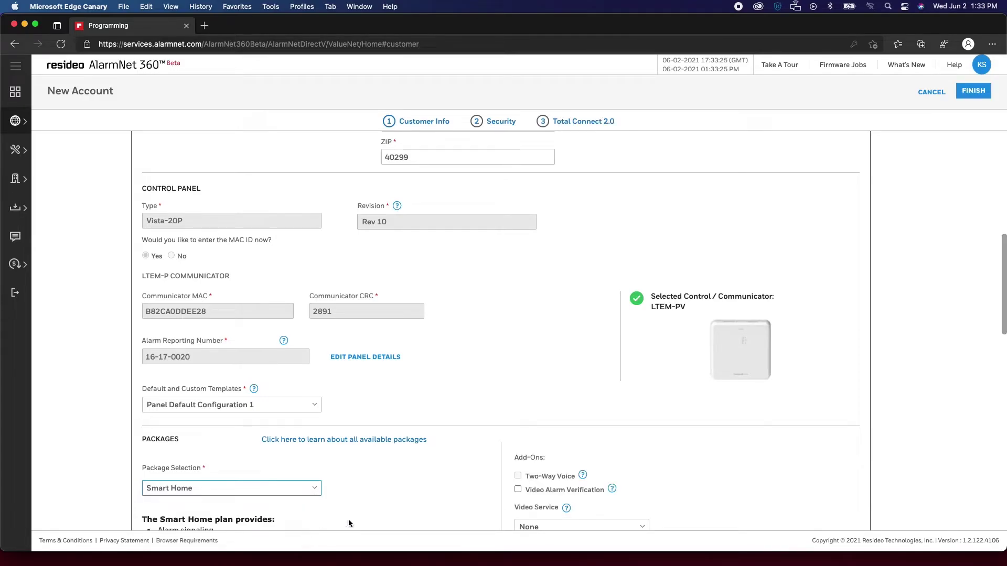
pyautogui.scroll(-5, 388, 499)
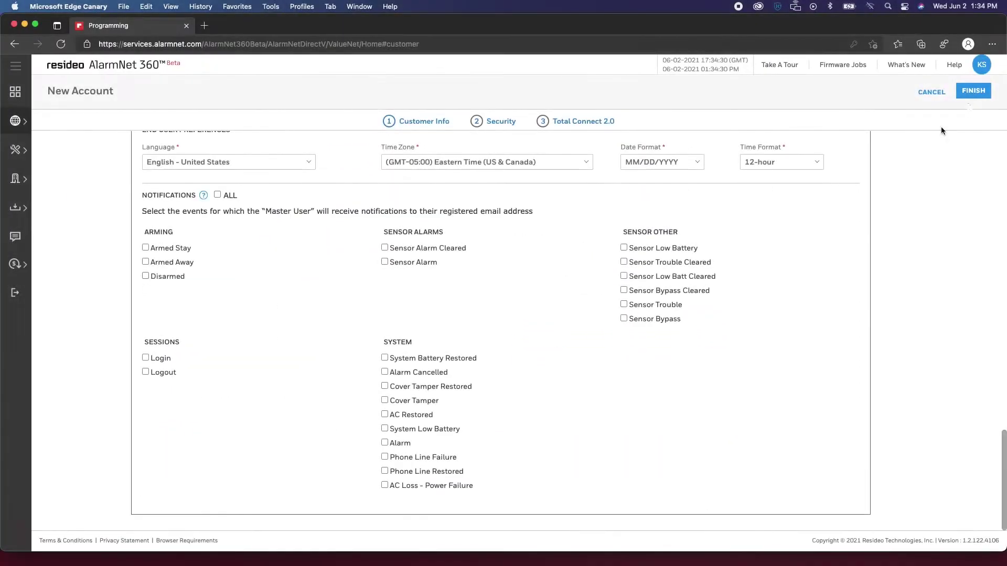
pyautogui.click(979, 94)
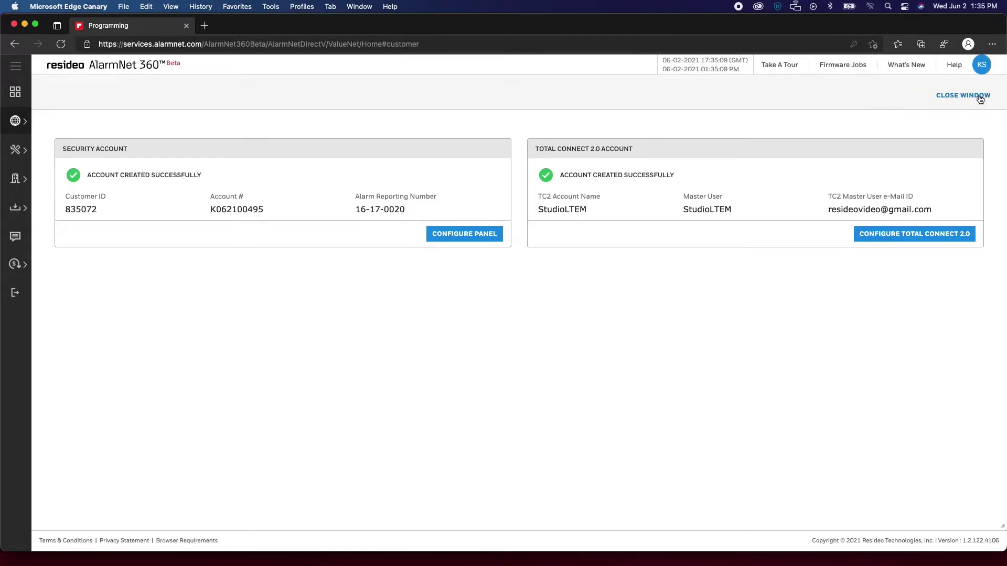
# Step: Close the results and open the new LTEM-PV account for editing with the Edit action
pyautogui.click(979, 95)
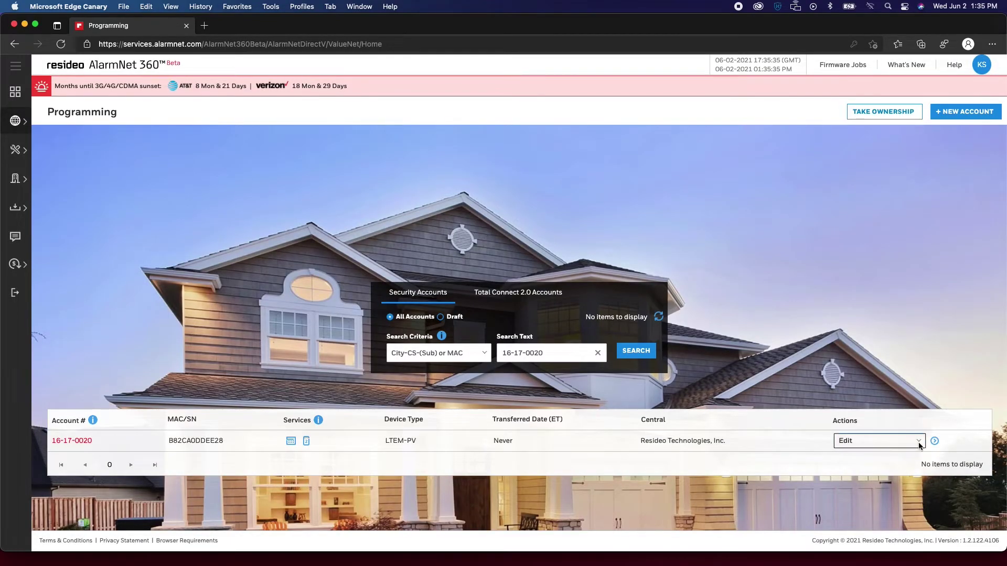
pyautogui.click(919, 446)
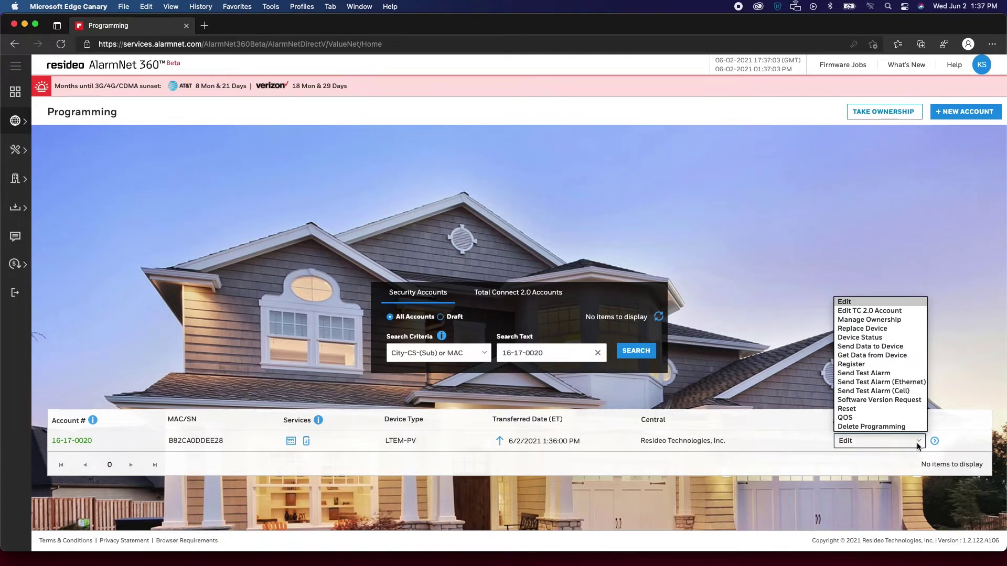
pyautogui.click(918, 445)
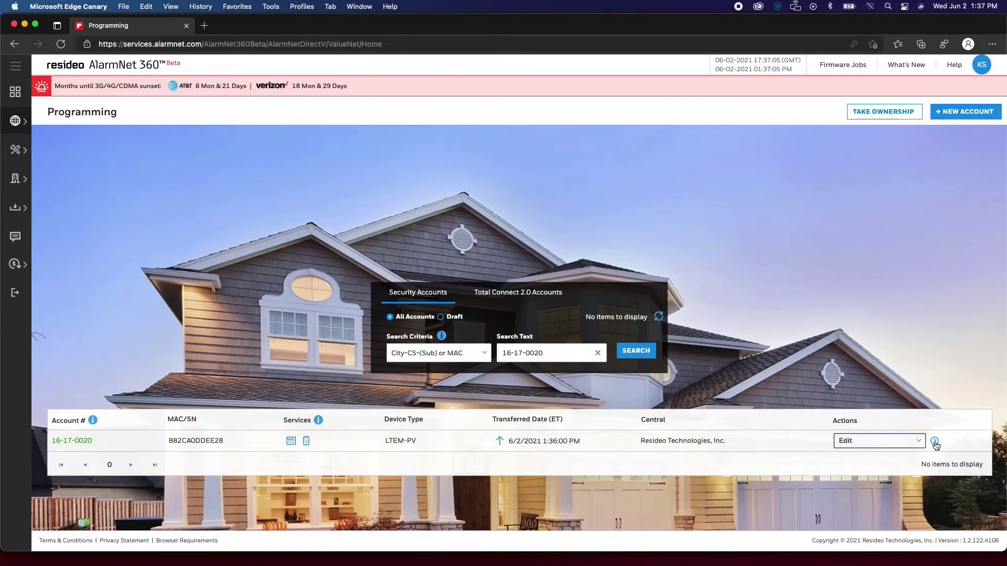
pyautogui.click(936, 444)
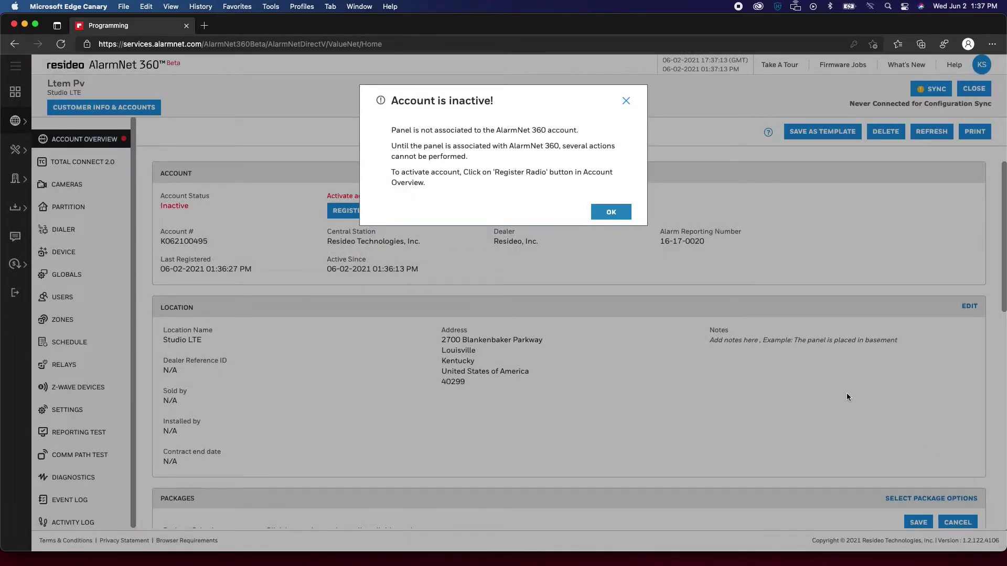
# Step: Dismiss the inactive-account warning and register the account's radio
pyautogui.click(611, 212)
pyautogui.click(391, 218)
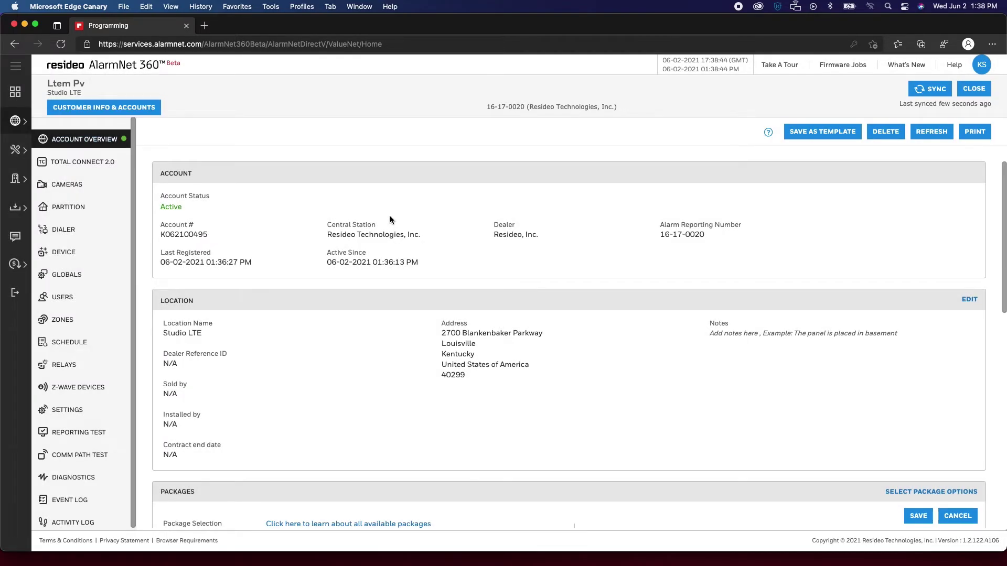
# Step: Review the Partition 1 settings, including 30 sec entry and 60 sec exit delays
pyautogui.click(108, 215)
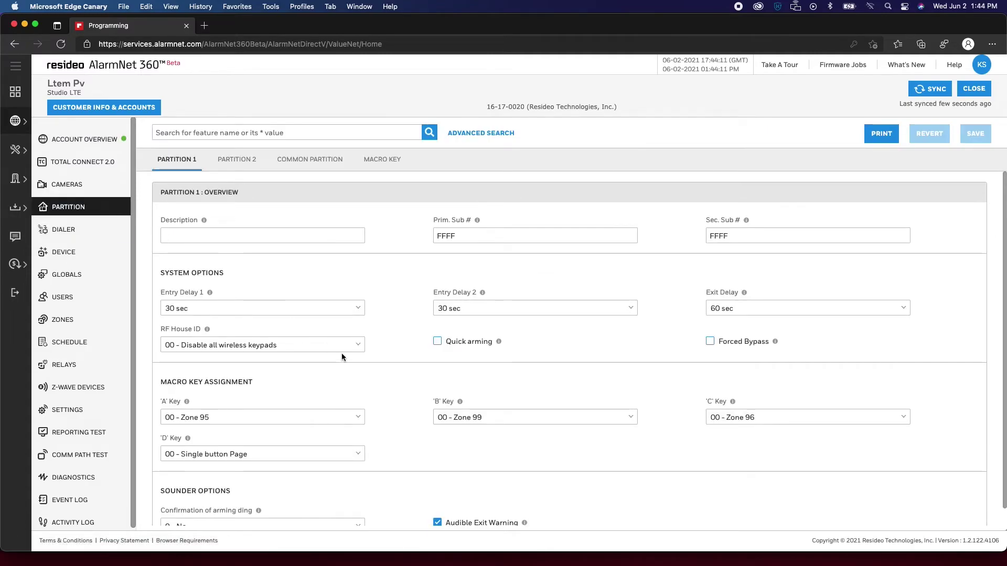
pyautogui.scroll(-1, 373, 373)
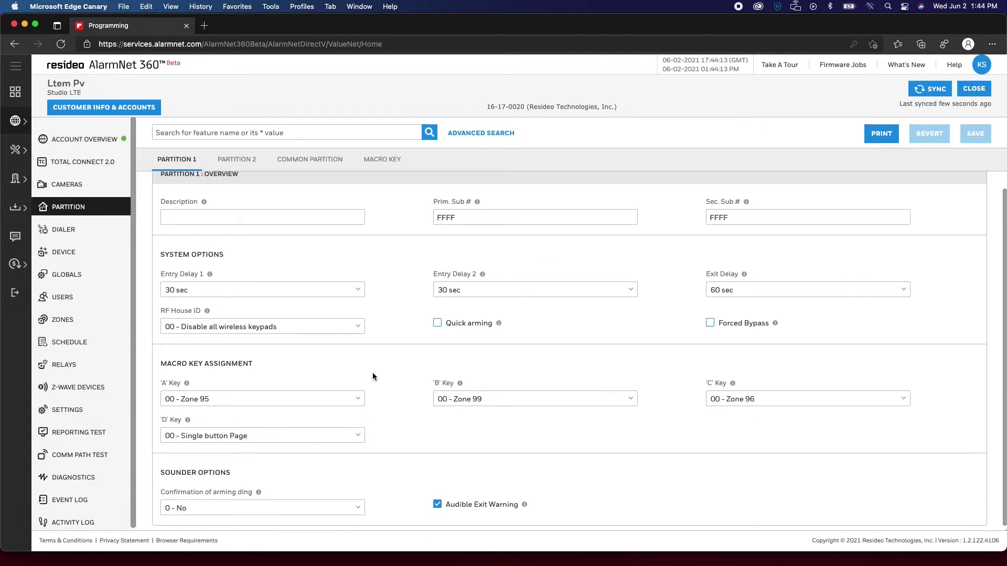
pyautogui.scroll(1, 373, 374)
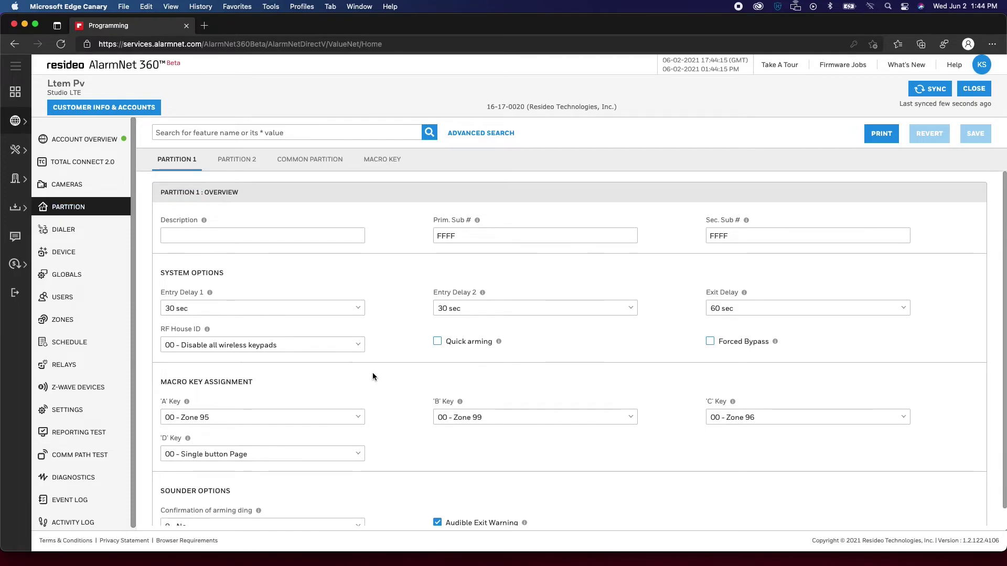